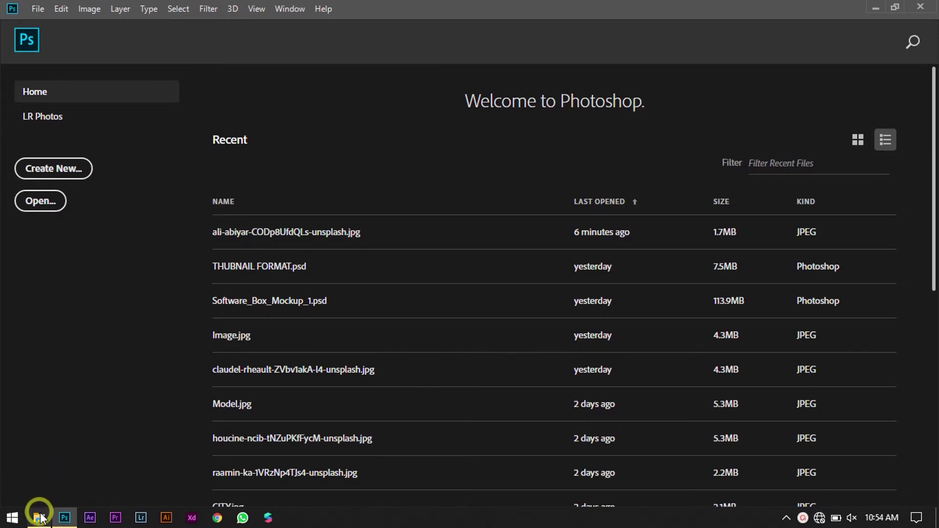
- Open IMAGE.jpg from the file explorer in Photoshop and convert its Background into the unlocked layer Layer 0
click(39, 518)
drag(182, 139, 99, 362)
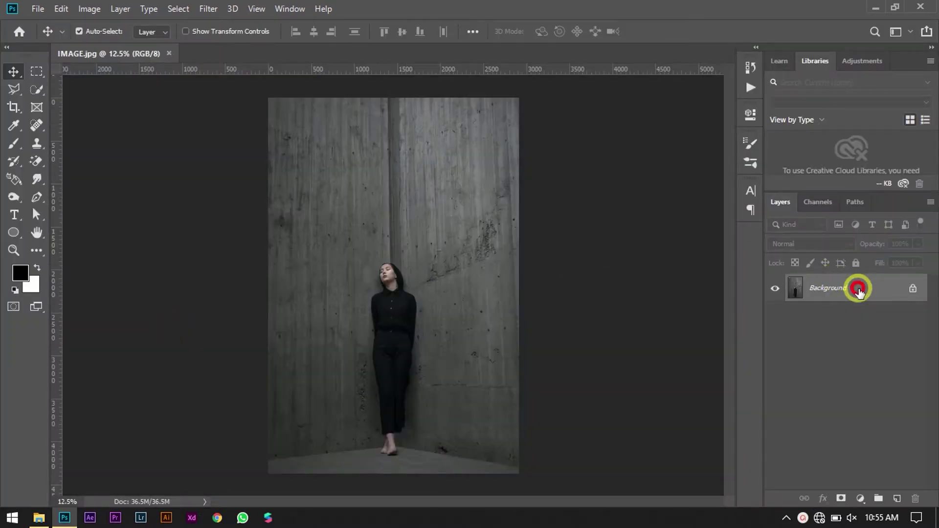
double_click(859, 289)
key(Return)
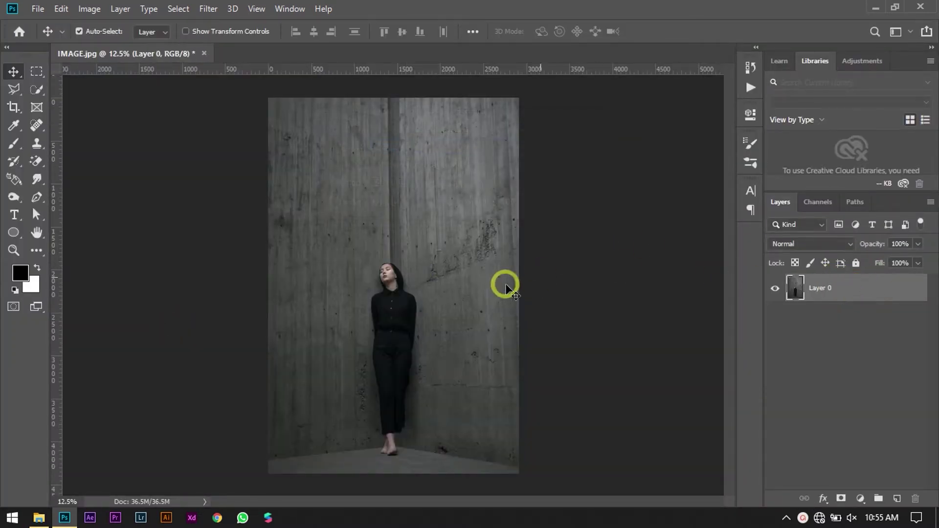
- Add the white text LOST in Futura Bold on the wall beside the woman
scroll(418, 296, up, 1)
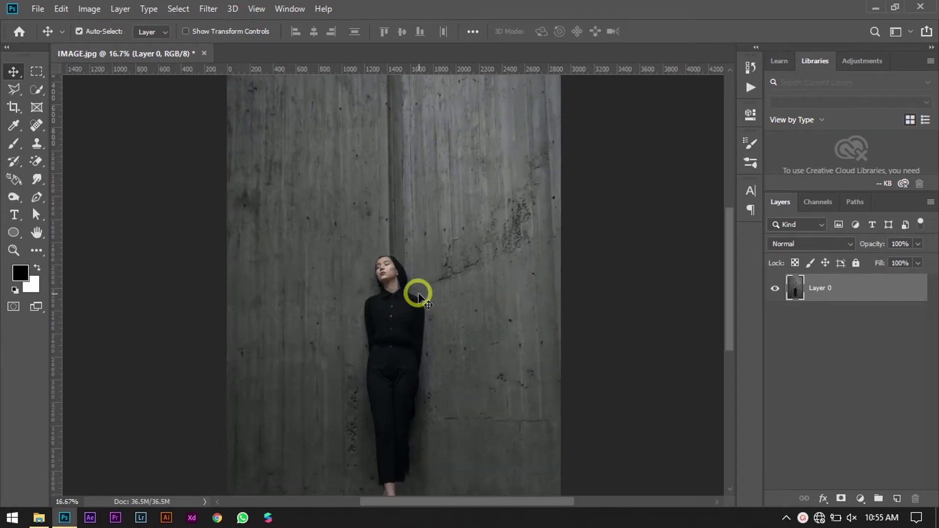
scroll(418, 296, down, 1)
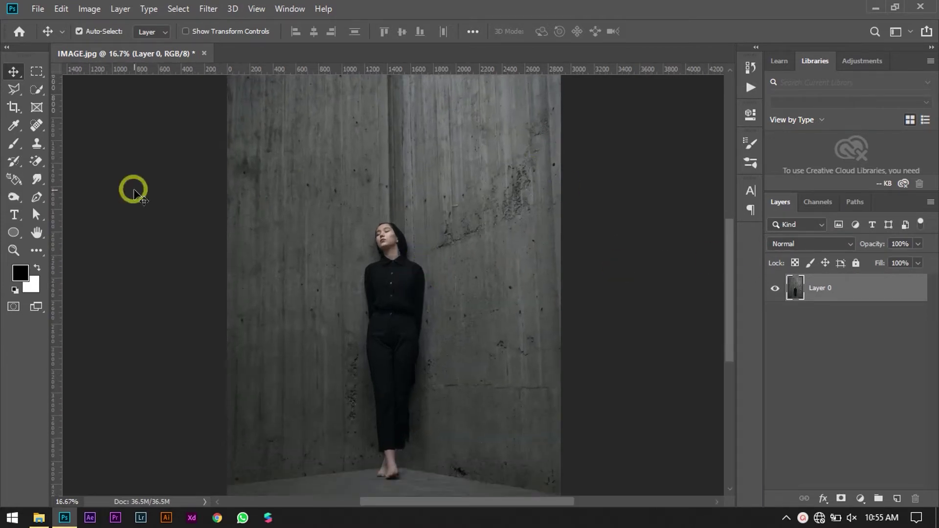
click(13, 215)
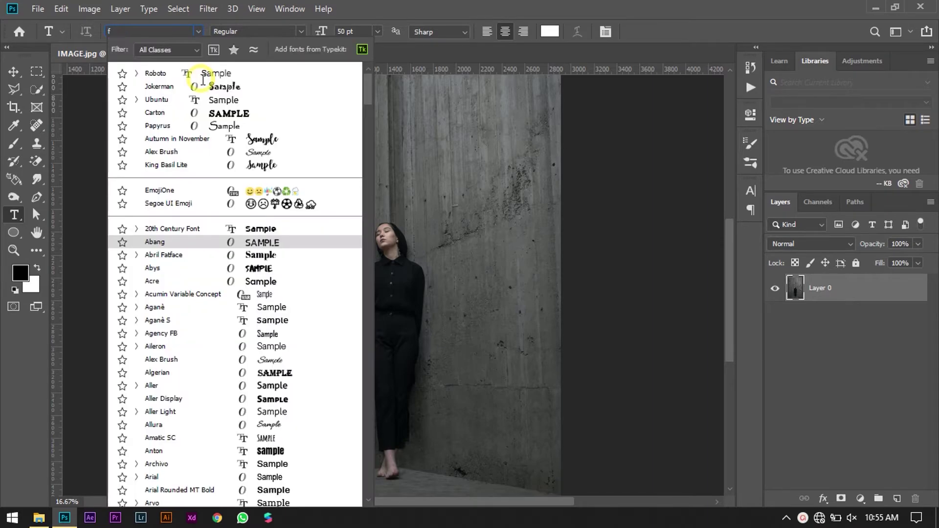
text(futura)
click(174, 74)
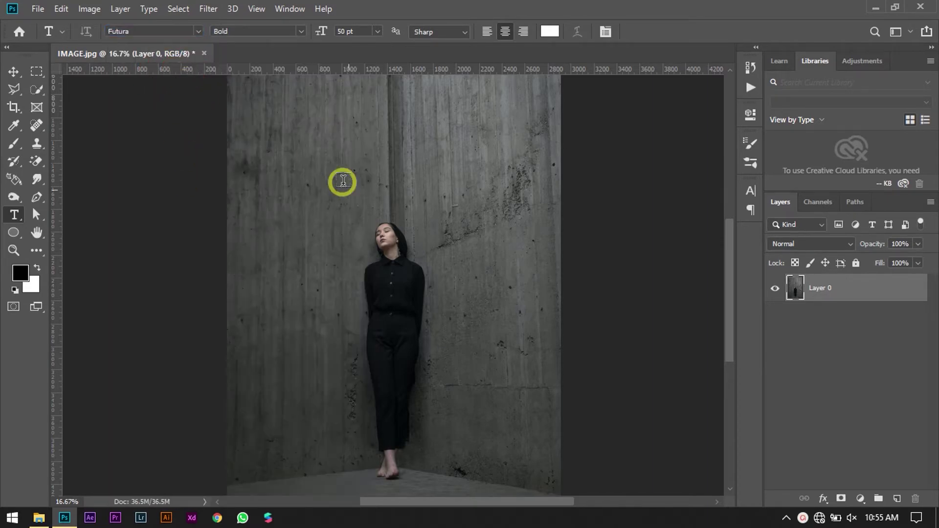
click(286, 226)
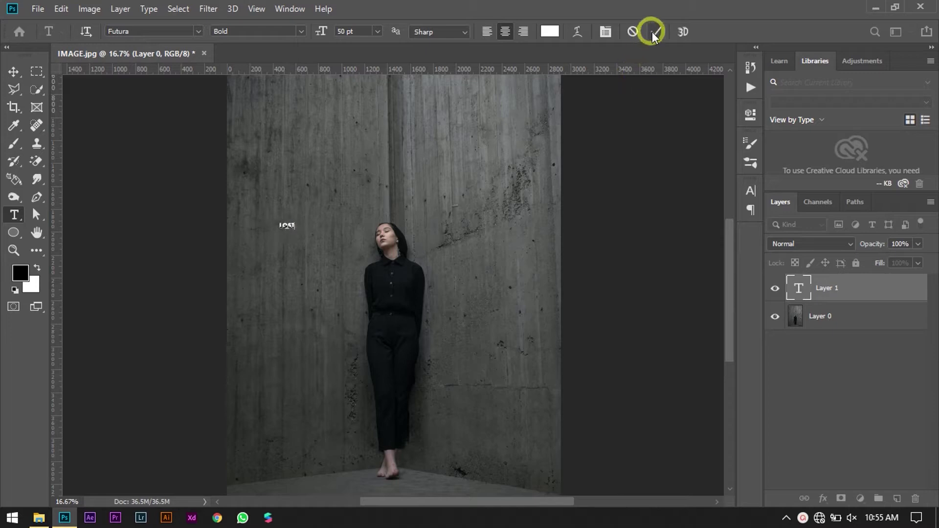
key(ctrl+Return)
key(v)
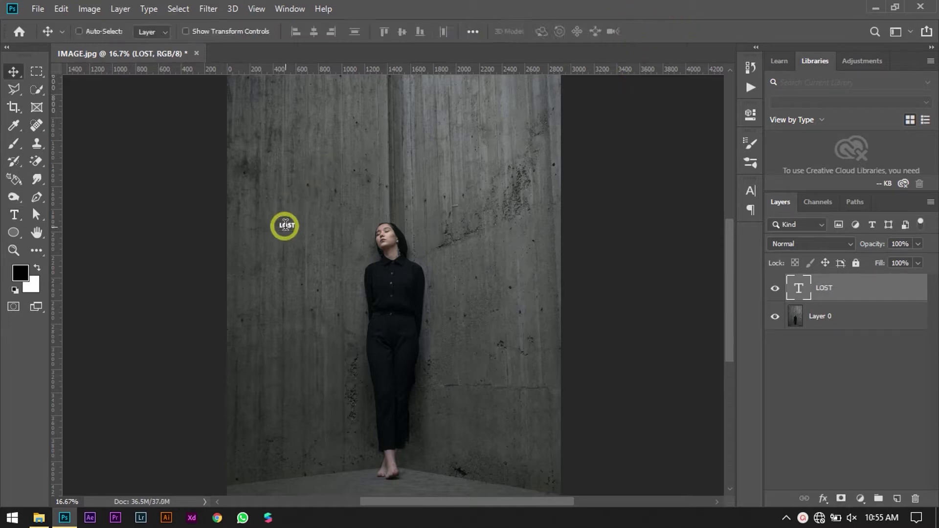
- Scale the LOST text proportionally to about 1840% and position it across the wall over the woman's upper body
key(ctrl+t)
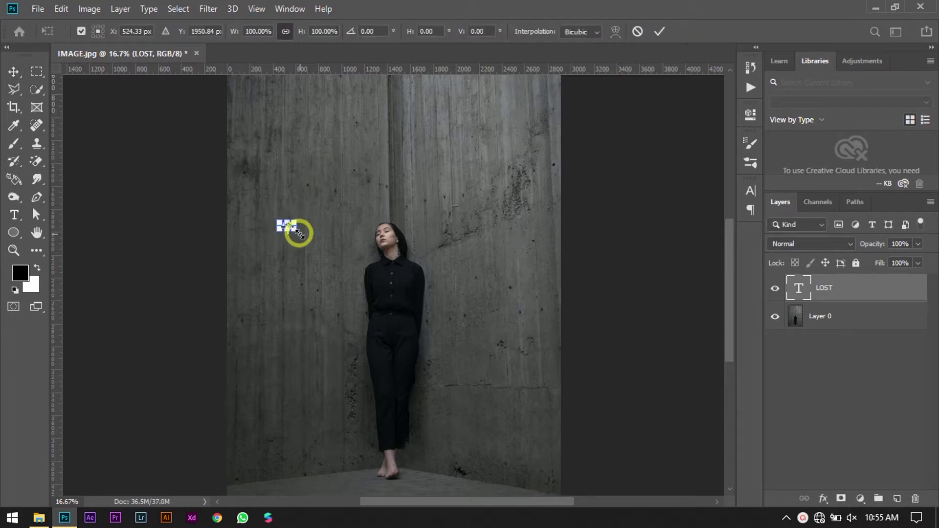
drag(298, 234, 371, 267)
drag(468, 254, 526, 181)
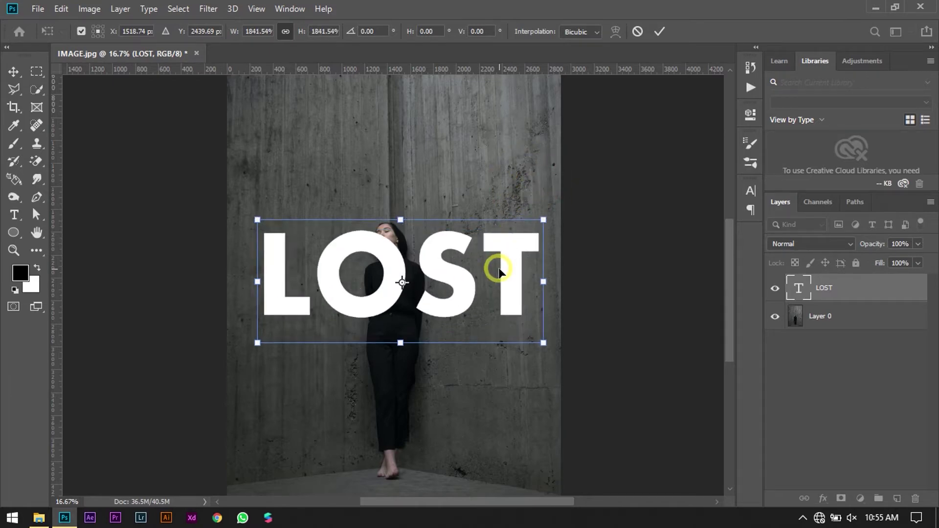
drag(499, 272, 496, 271)
key(Return)
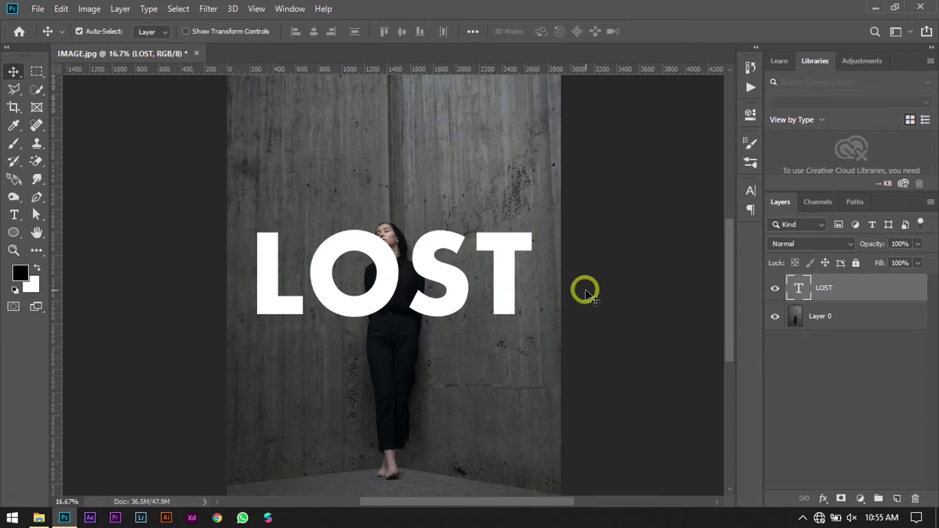
- Select the pixels of the LOST text layer and copy them
right_click(804, 290)
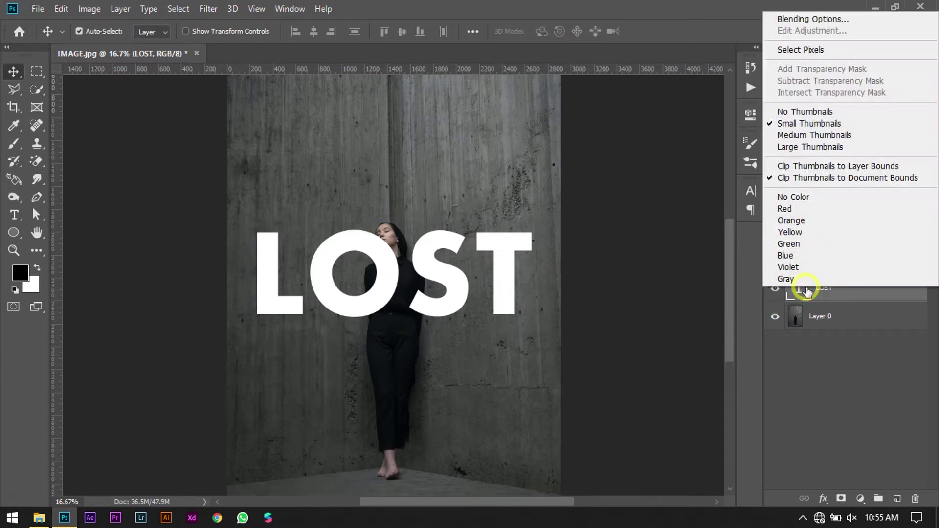
click(788, 53)
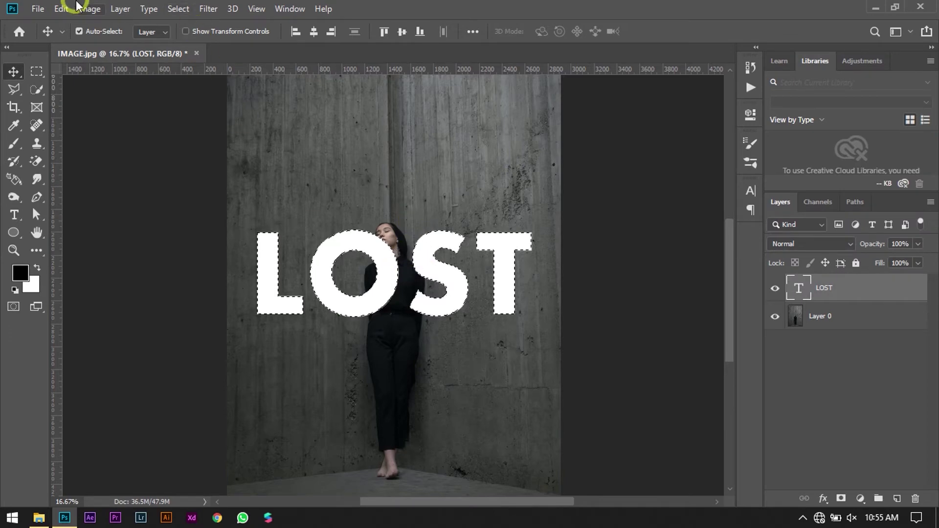
click(62, 9)
click(97, 101)
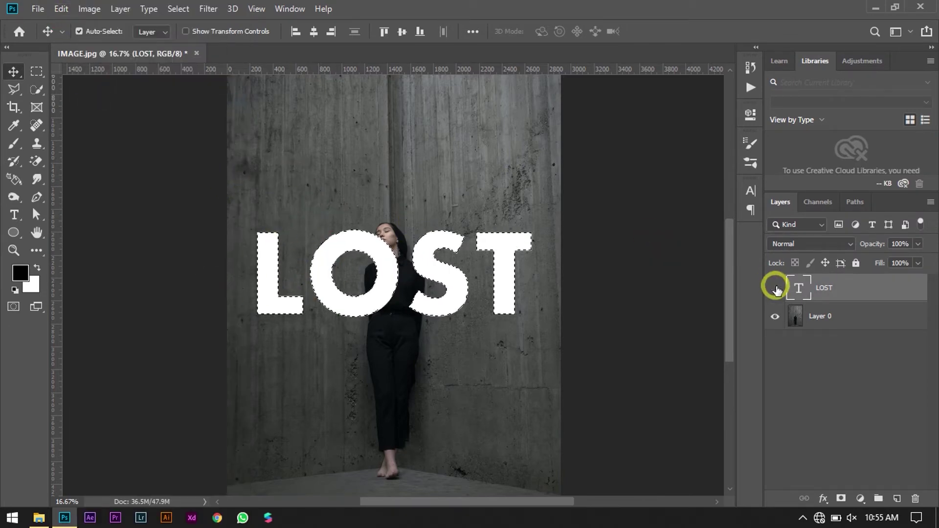
- Hide the LOST text layer and clear the selection
click(776, 289)
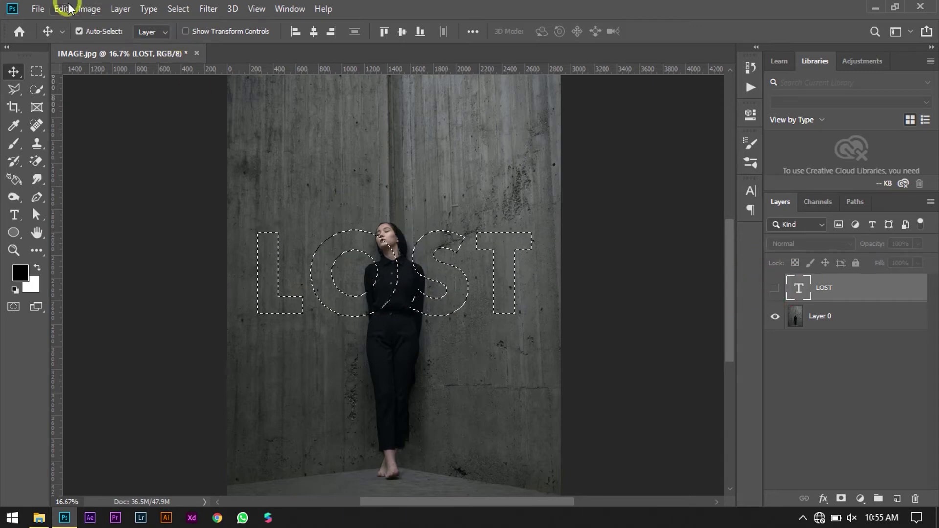
click(67, 9)
click(71, 9)
click(86, 9)
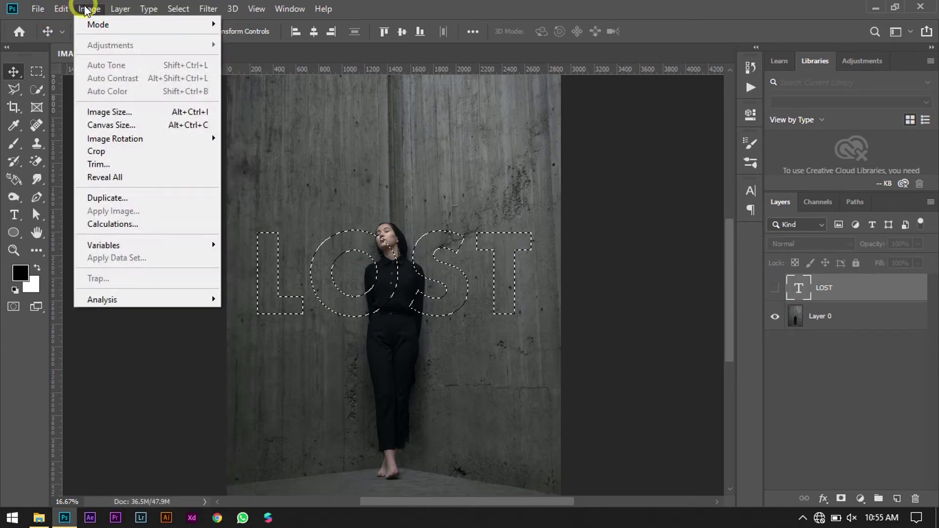
click(690, 345)
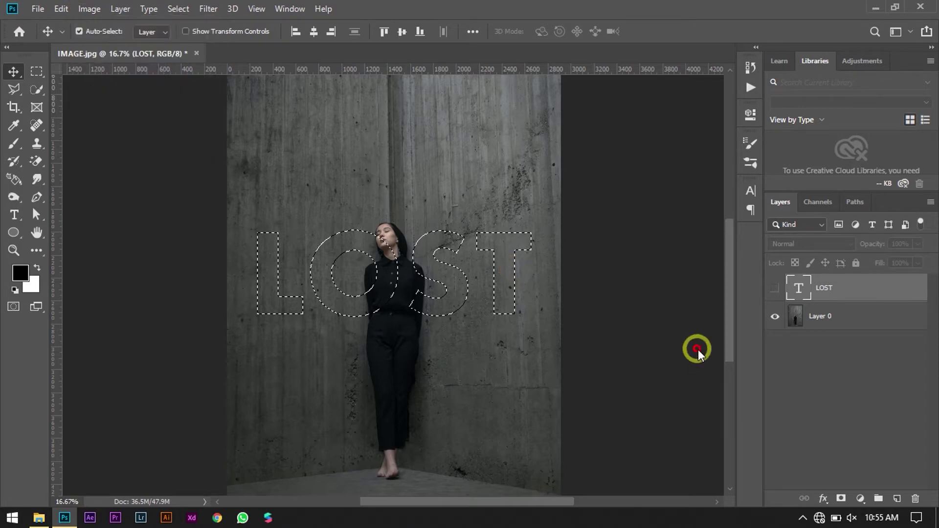
key(ctrl+d)
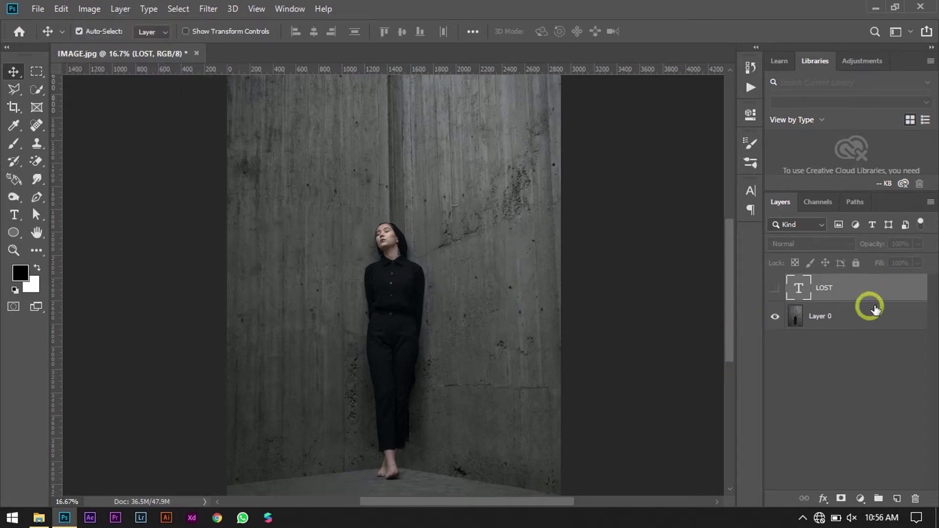
- Create a new empty layer directly above Layer 0 and name it VANISHING POINT
click(838, 315)
click(896, 498)
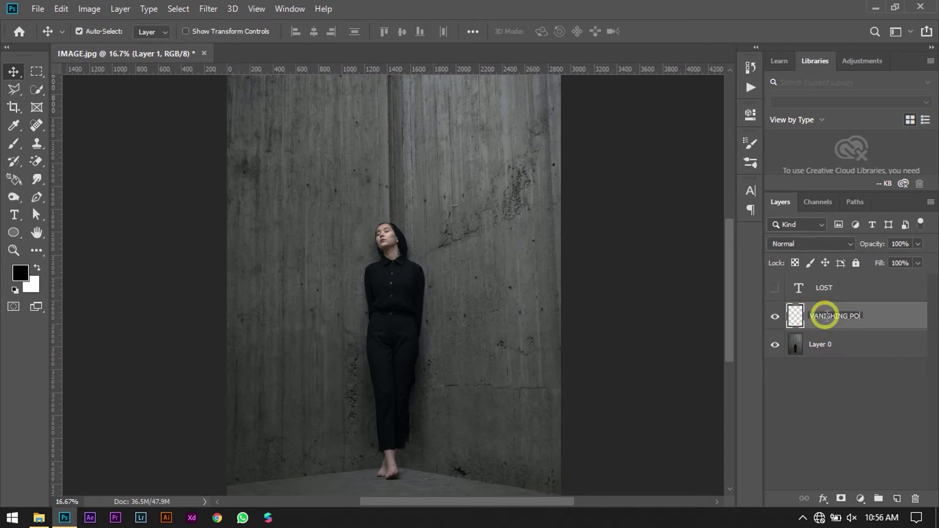
key(Return)
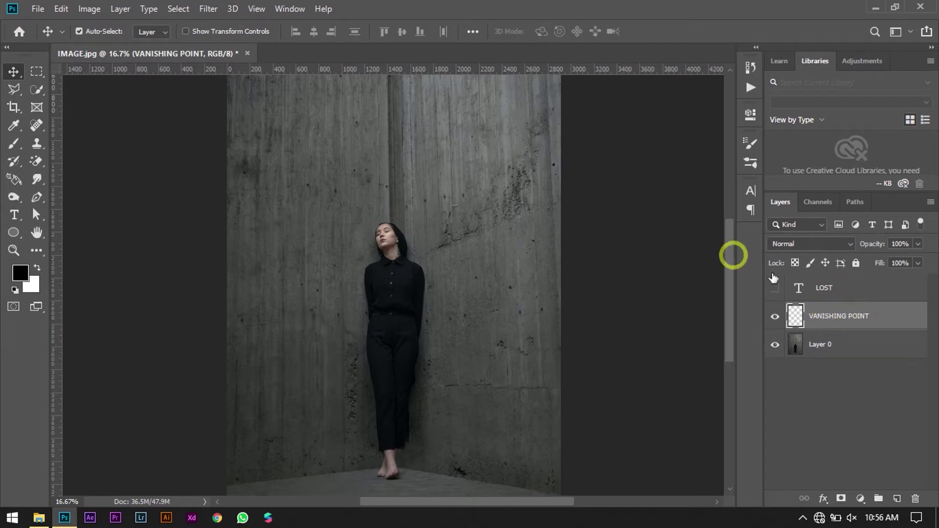
- Start the Vanishing Point filter and draw a four-corner perspective plane over the left wall, ending at the wall corner
click(208, 10)
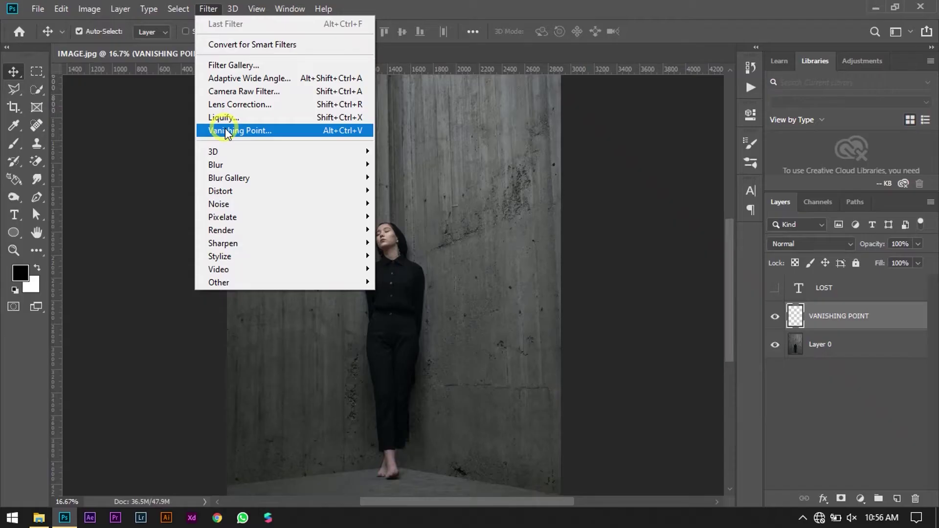
click(225, 130)
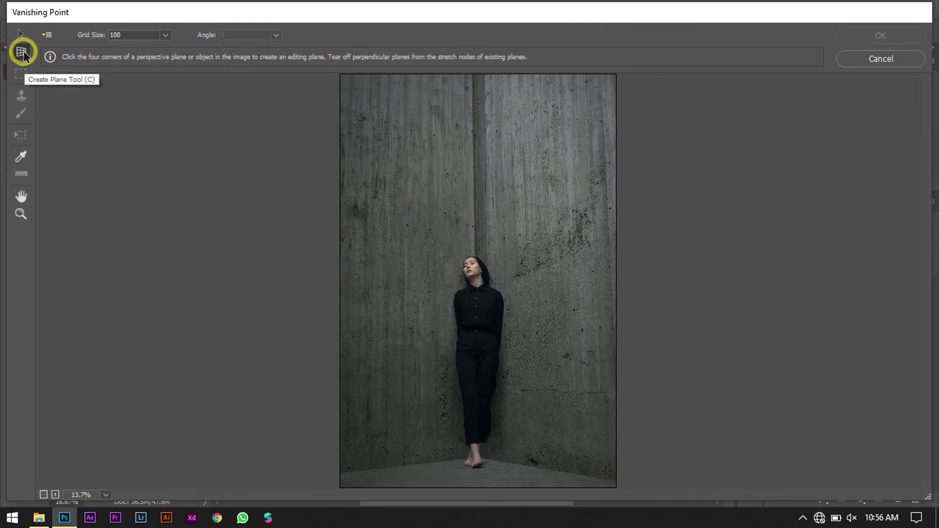
click(340, 190)
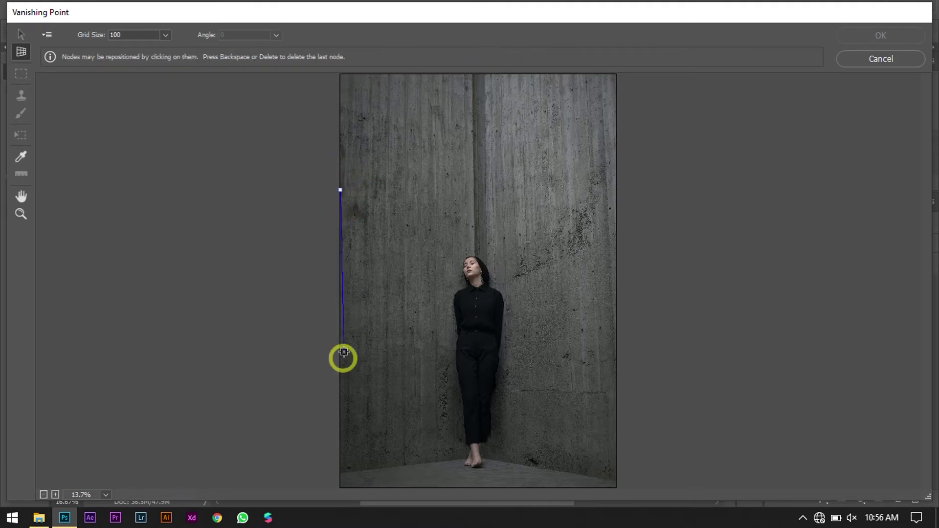
click(343, 485)
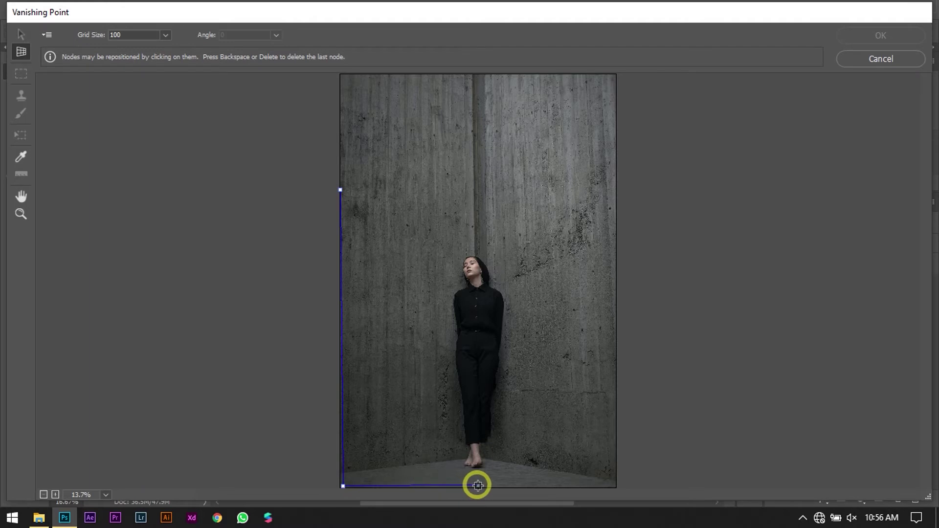
click(477, 487)
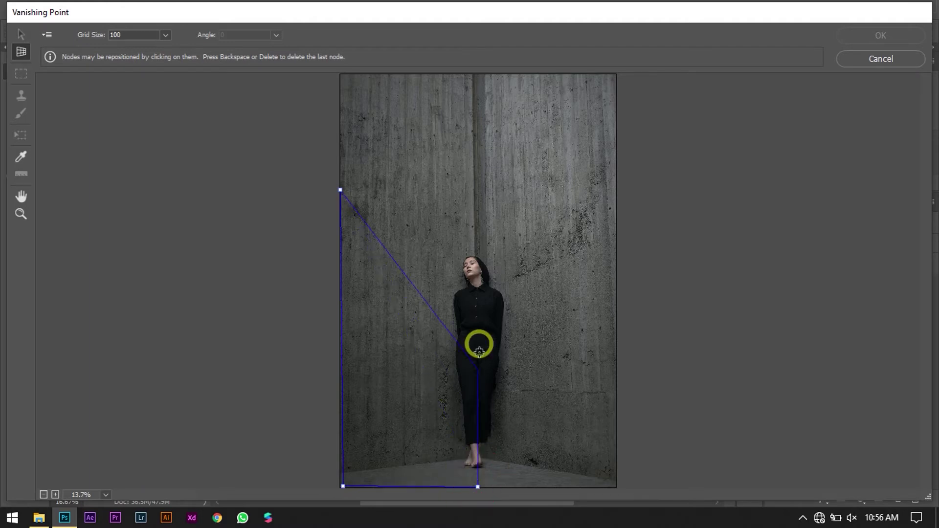
click(473, 173)
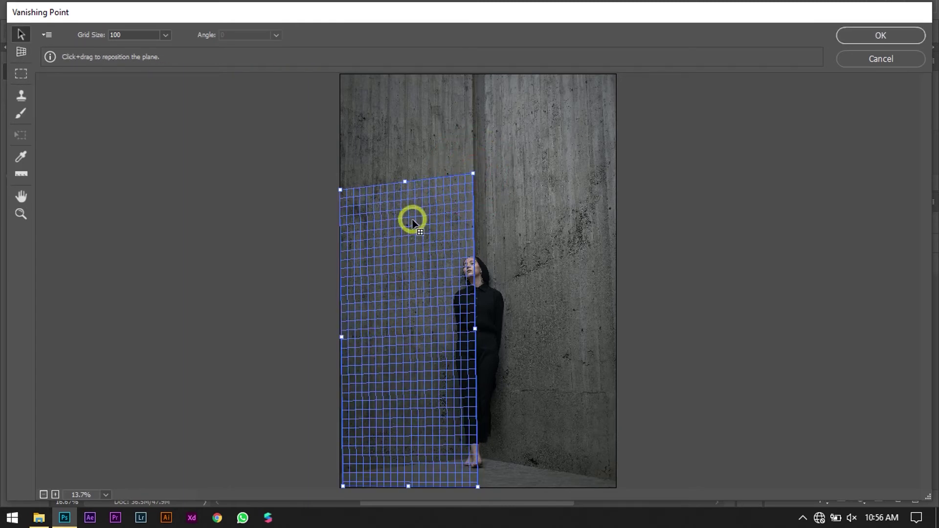
- Extend a perpendicular plane from the corner edge over the right wall and align its lower outer node with the image's bottom
click(24, 49)
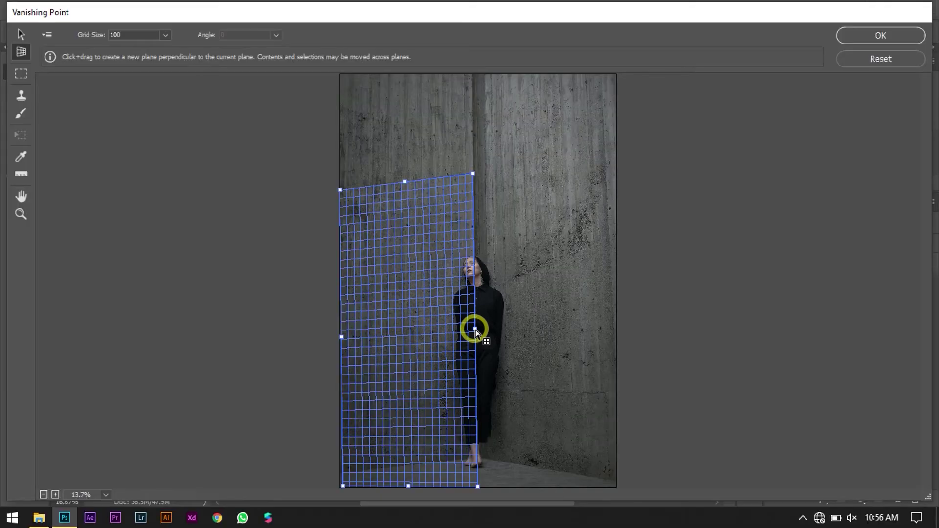
drag(474, 328, 598, 326)
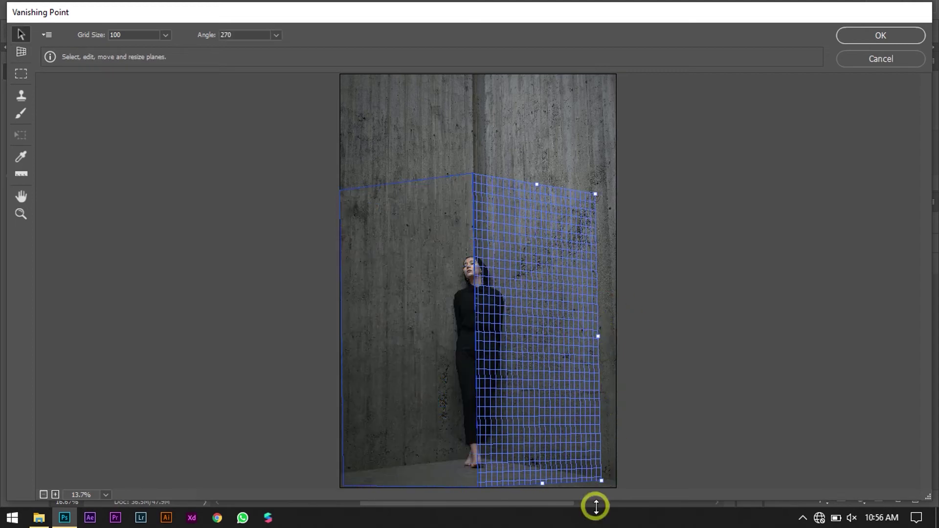
drag(601, 481, 601, 485)
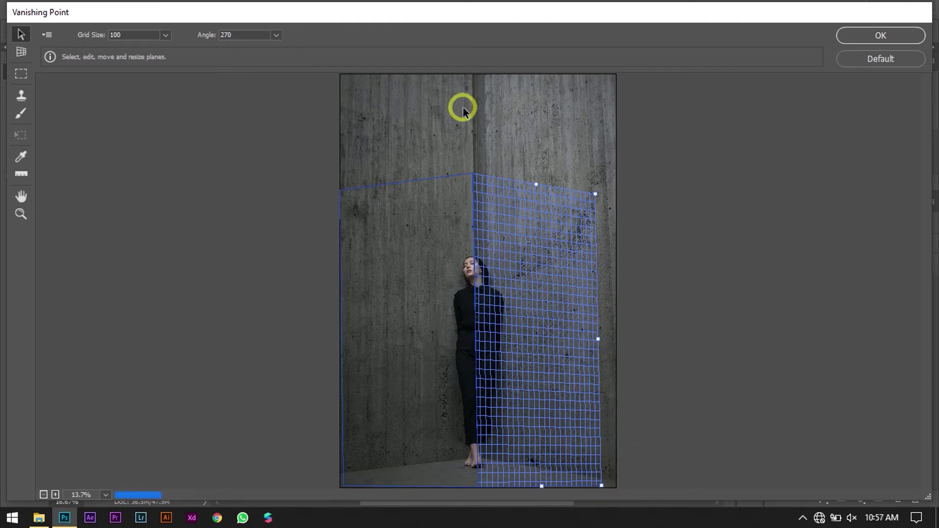
- Paste the copied LOST text onto the two wall planes, then enlarge and centre it across the corner
key(ctrl+v)
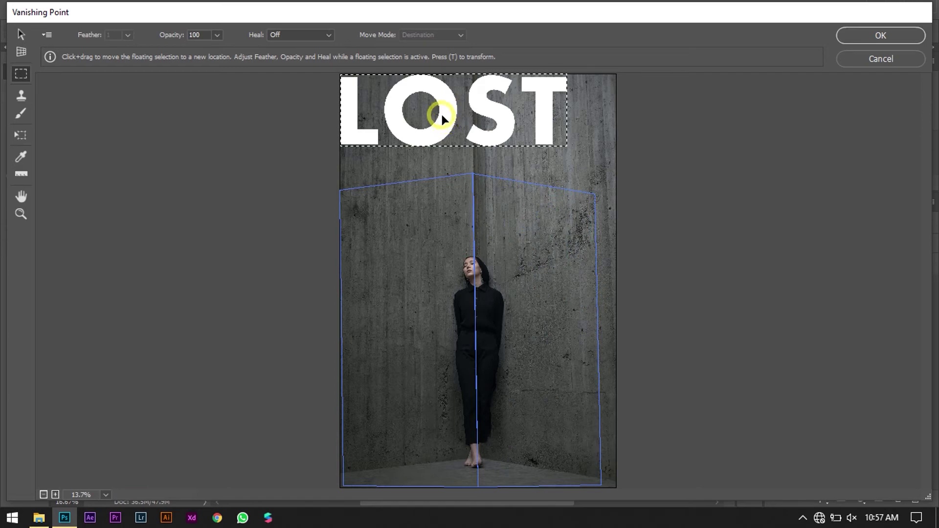
drag(442, 114, 486, 284)
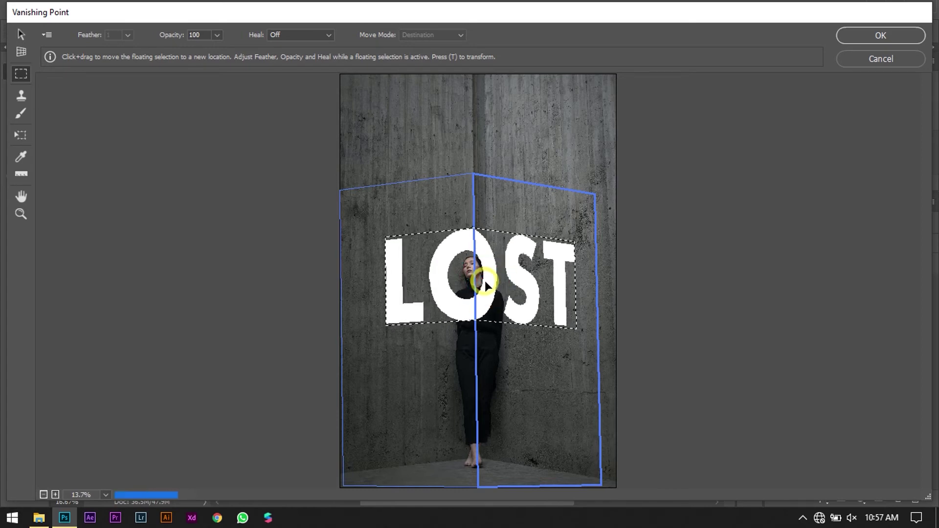
key(t)
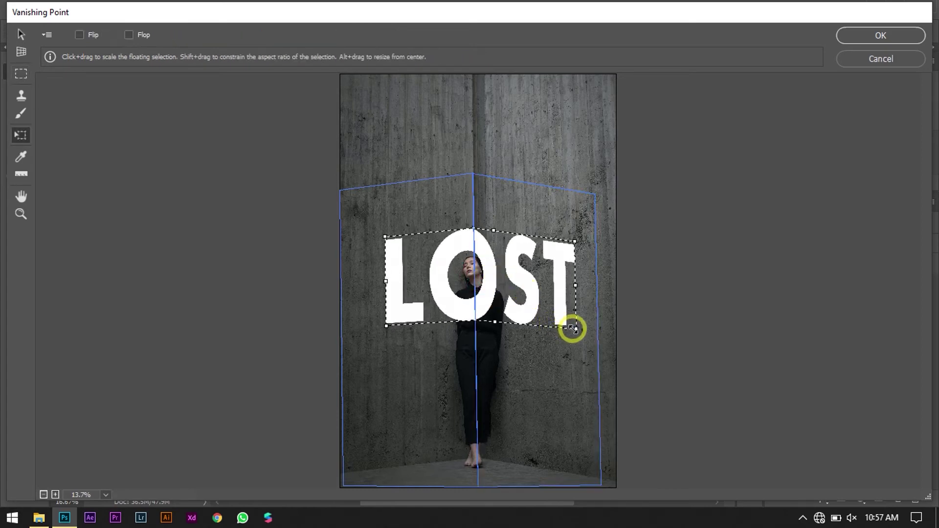
drag(573, 329, 594, 340)
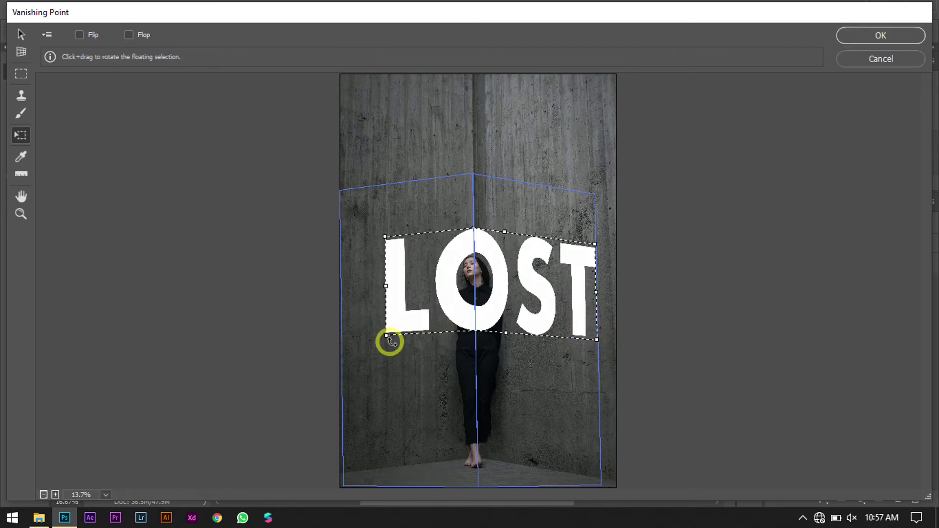
drag(451, 308, 432, 311)
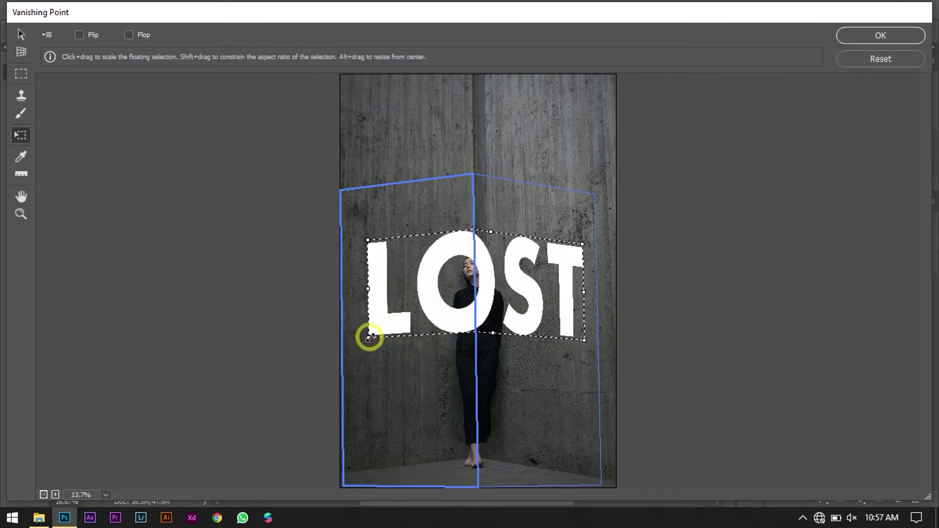
drag(369, 337, 358, 347)
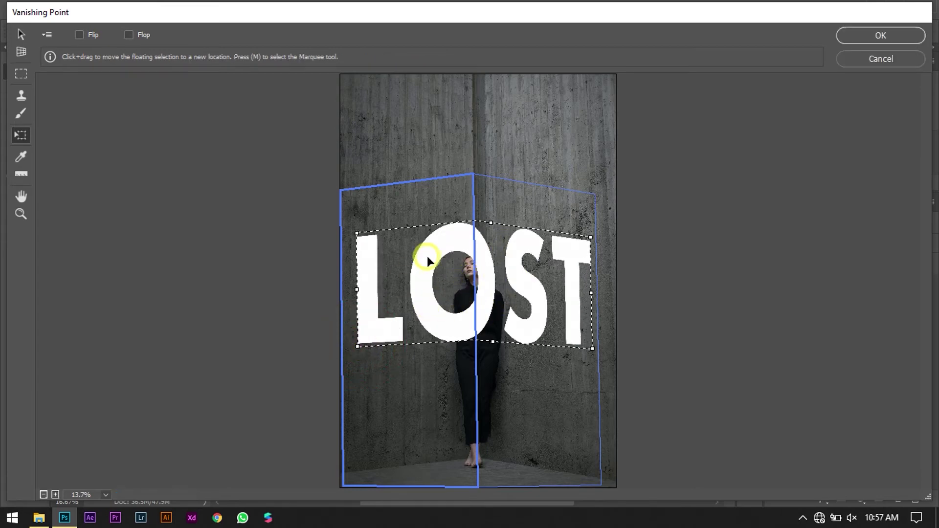
- Apply the Vanishing Point filter and set the VANISHING POINT layer's blend mode to Overlay
click(853, 34)
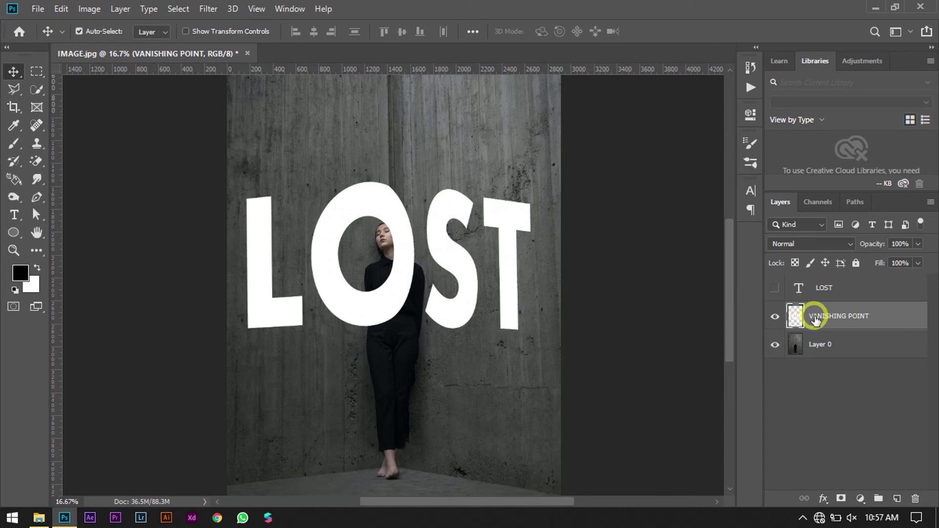
click(793, 244)
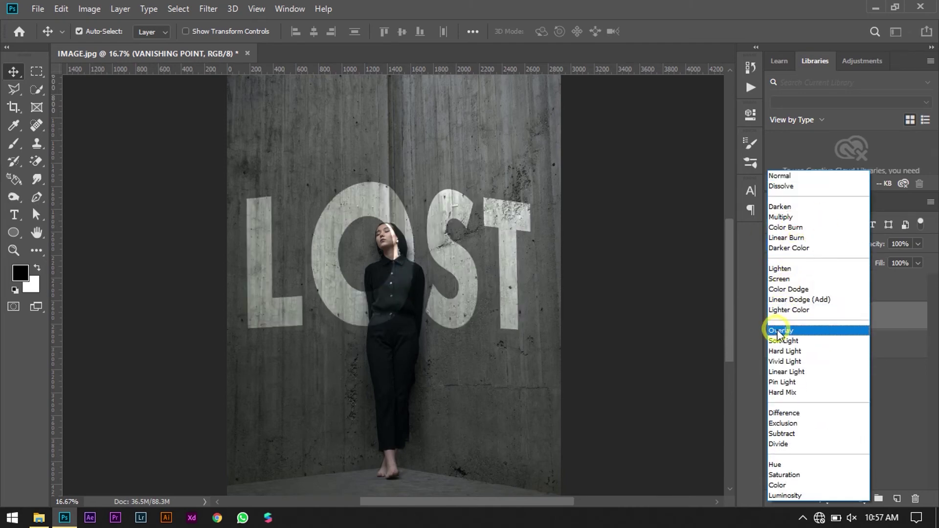
click(786, 331)
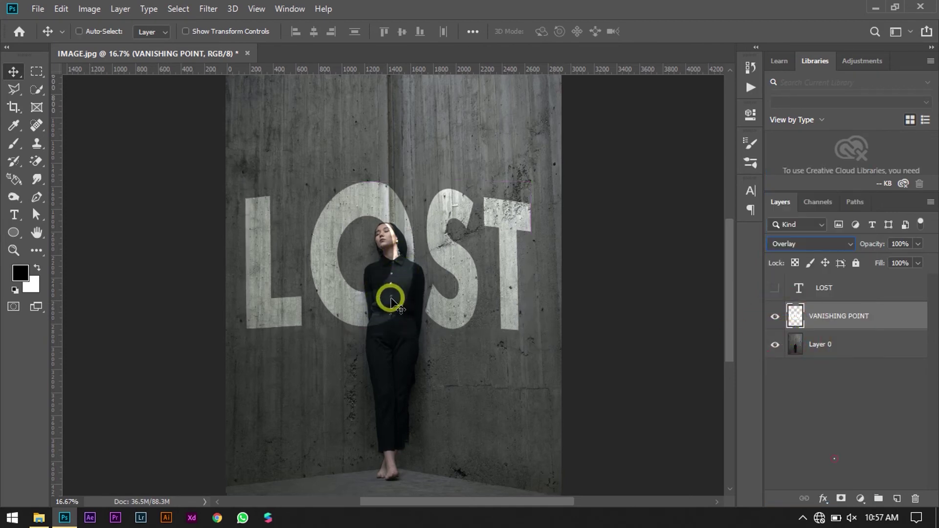
- Select the woman on Layer 0 automatically with the Quick Selection tool's Select Subject command
key(ctrl+plus)
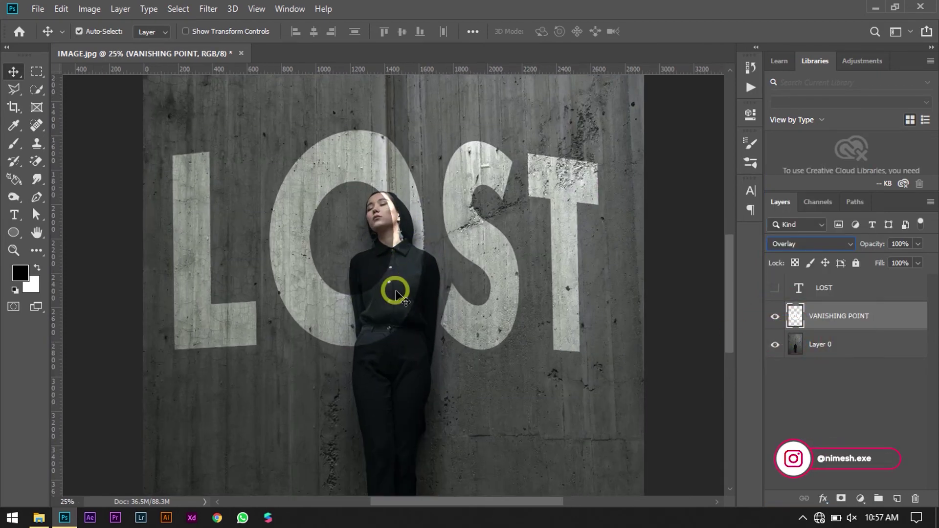
click(802, 347)
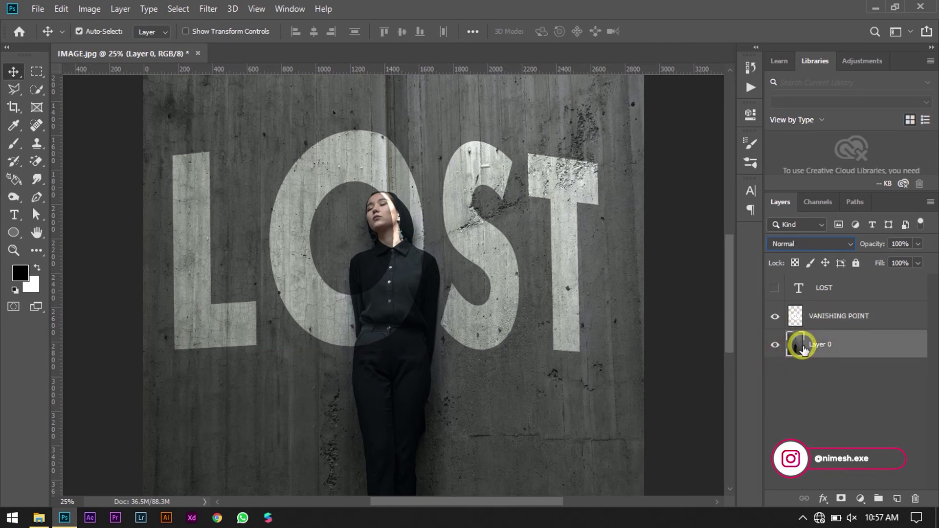
click(37, 88)
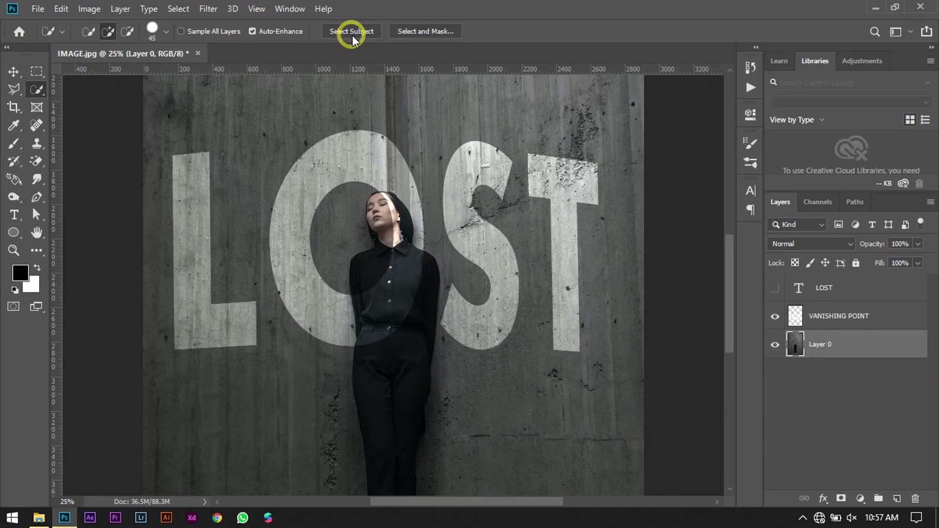
click(351, 33)
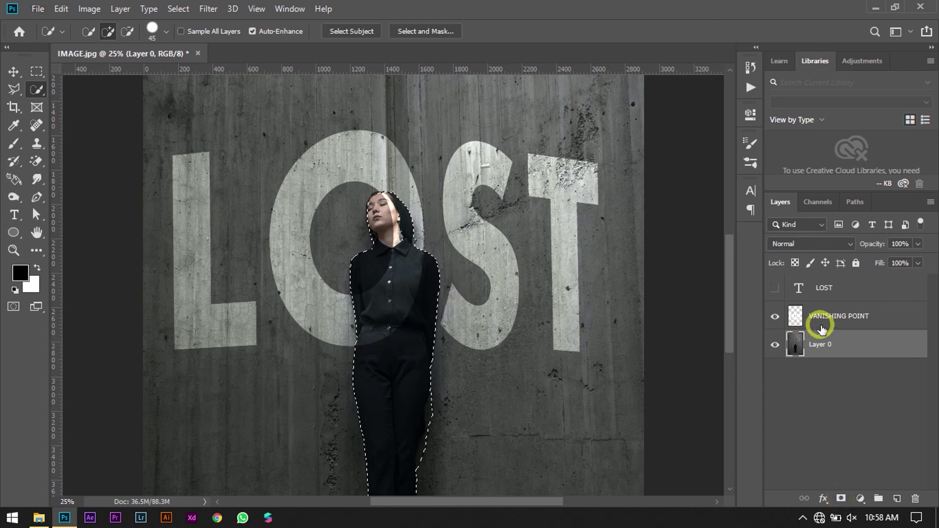
- Add an inverted layer mask to the VANISHING POINT layer that hides the text within the selected woman's outline
click(815, 319)
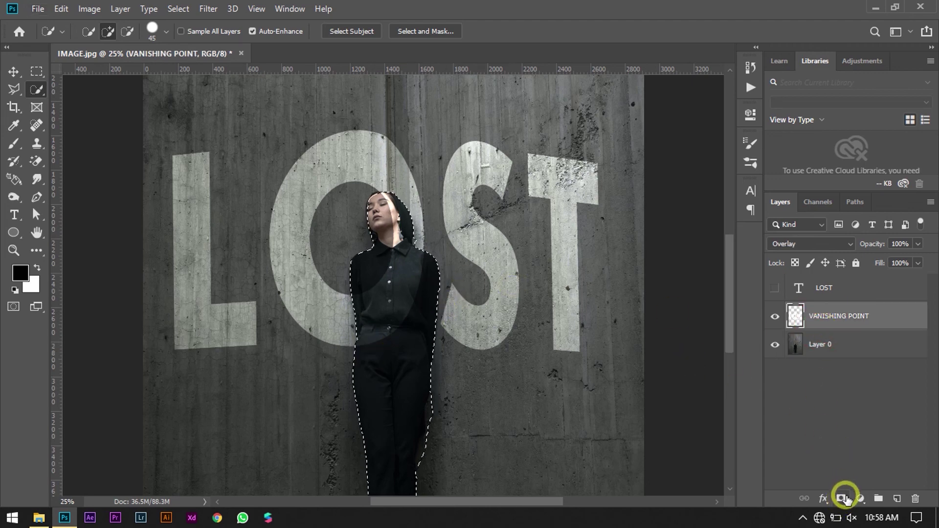
click(842, 499)
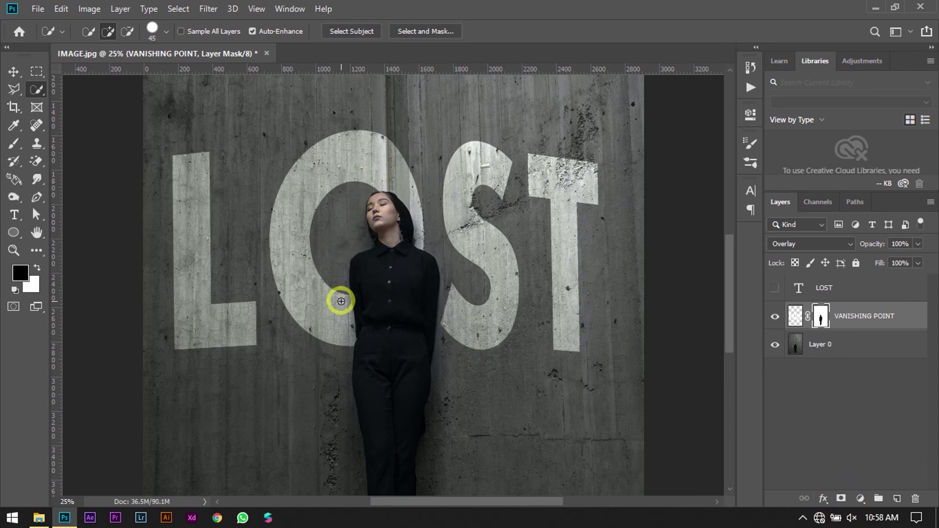
scroll(429, 304, down, 3)
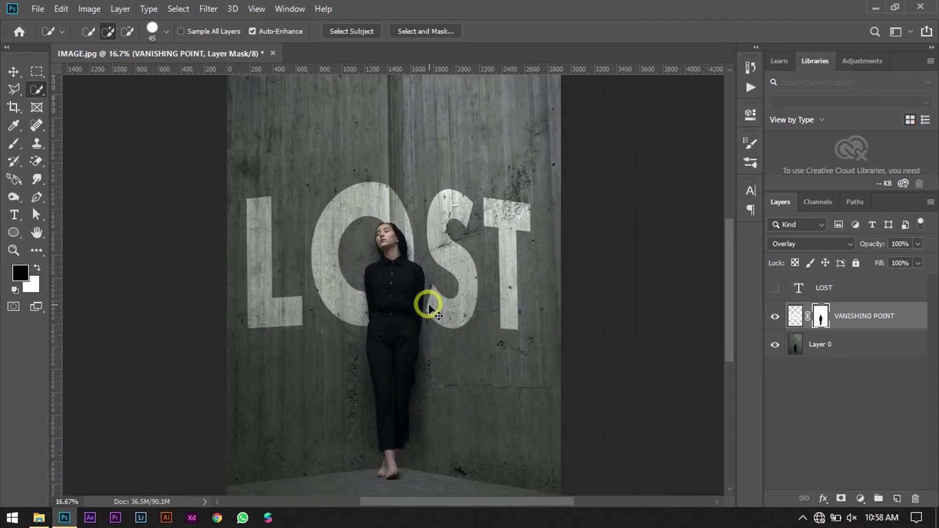